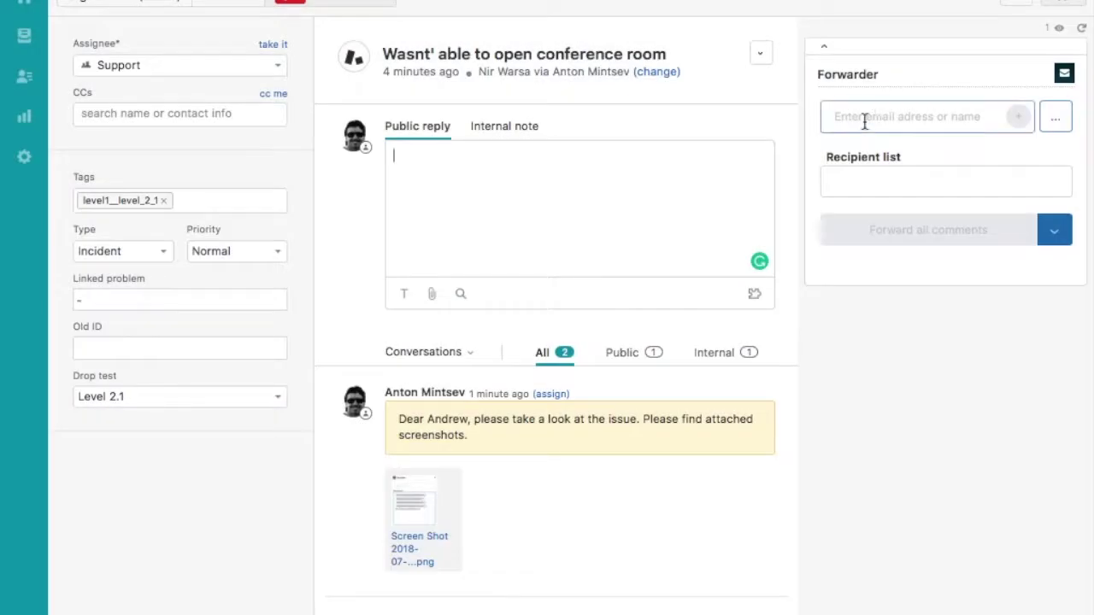
# Forward all comments to the iOS Freelance contact, found by typing 'io', and await their reply
pyautogui.click(864, 120)
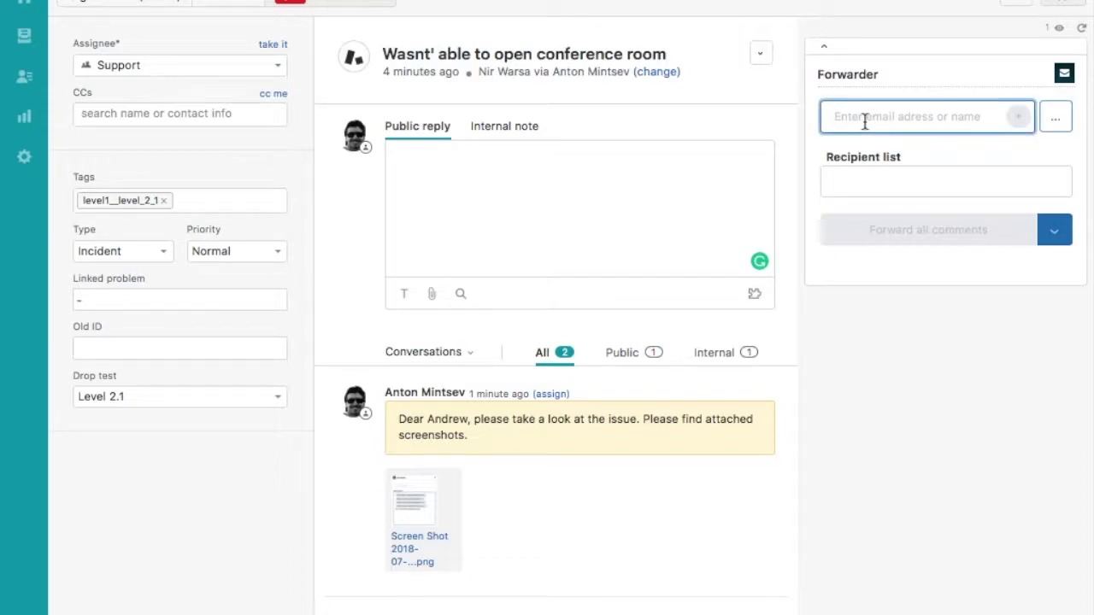
pyautogui.write('io')
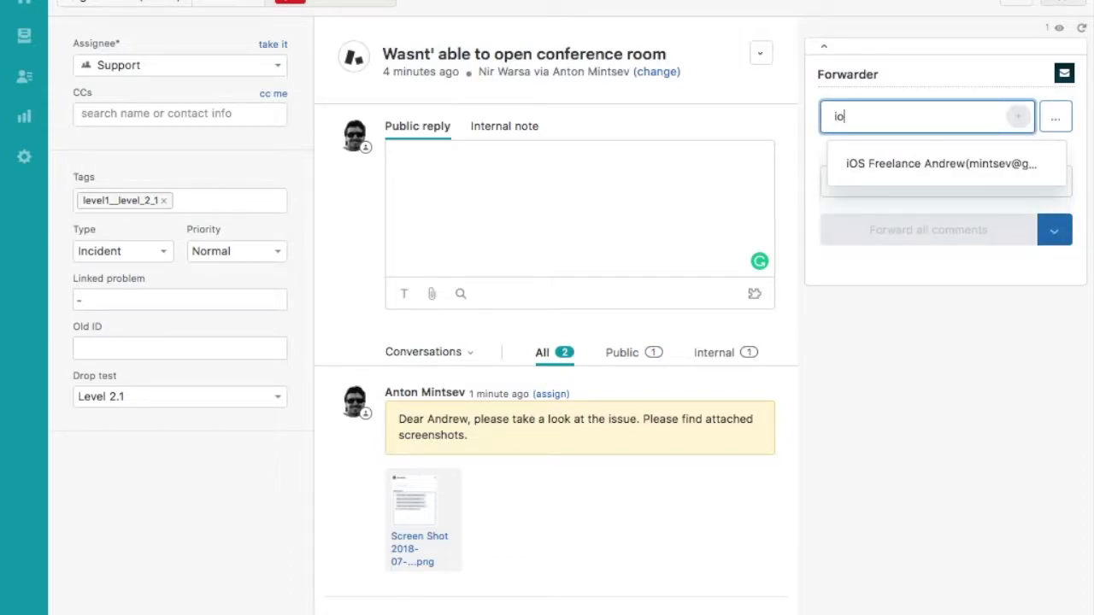
pyautogui.click(874, 168)
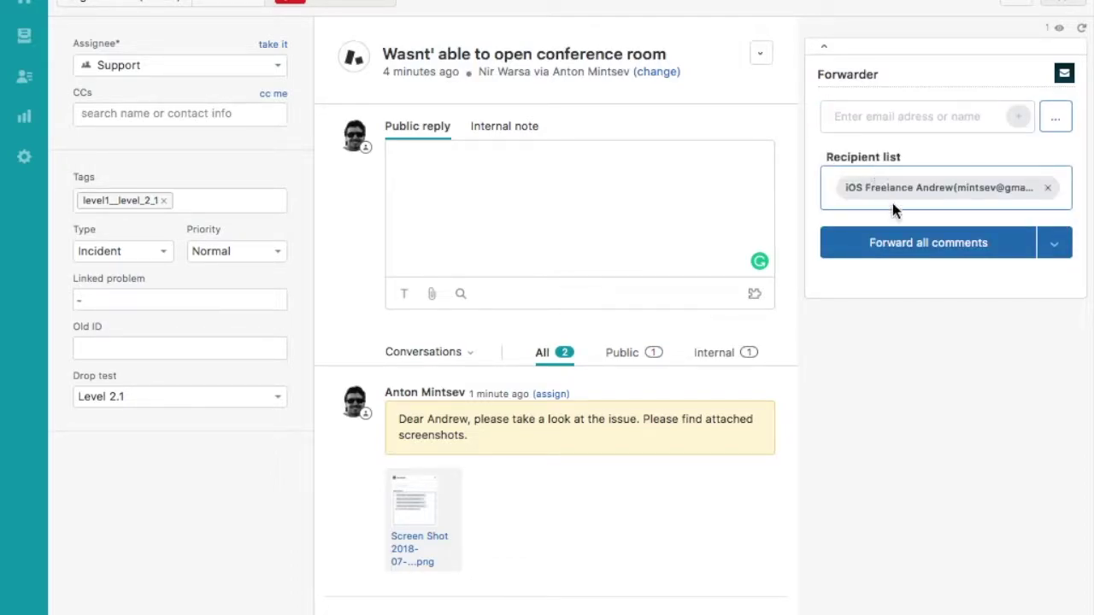
pyautogui.click(923, 246)
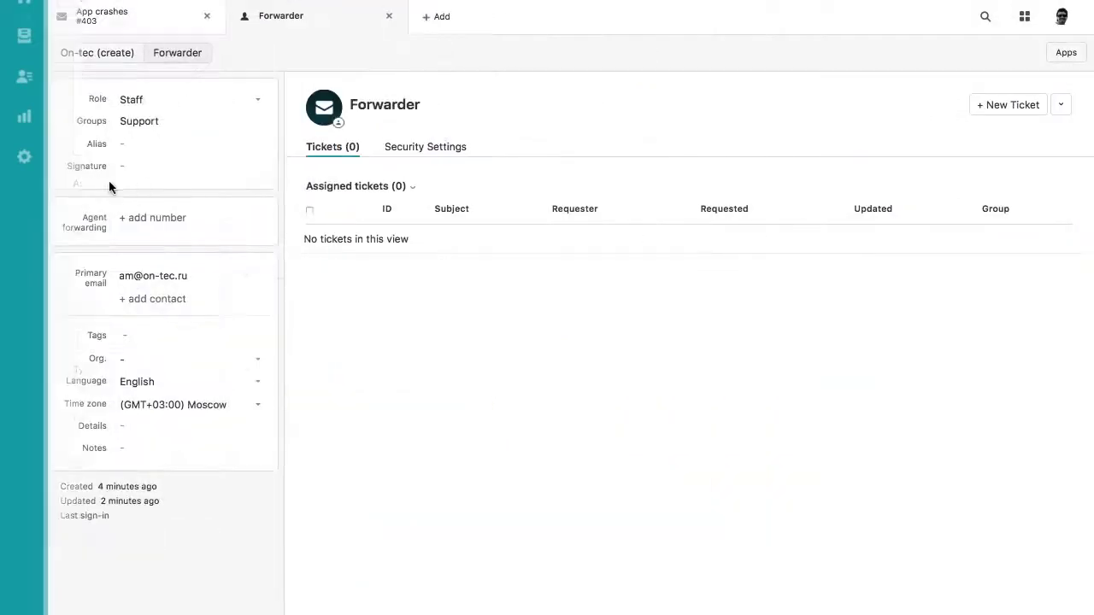
# Under Admin > Channels > API, generate a new API token
pyautogui.moveTo(77, 184)
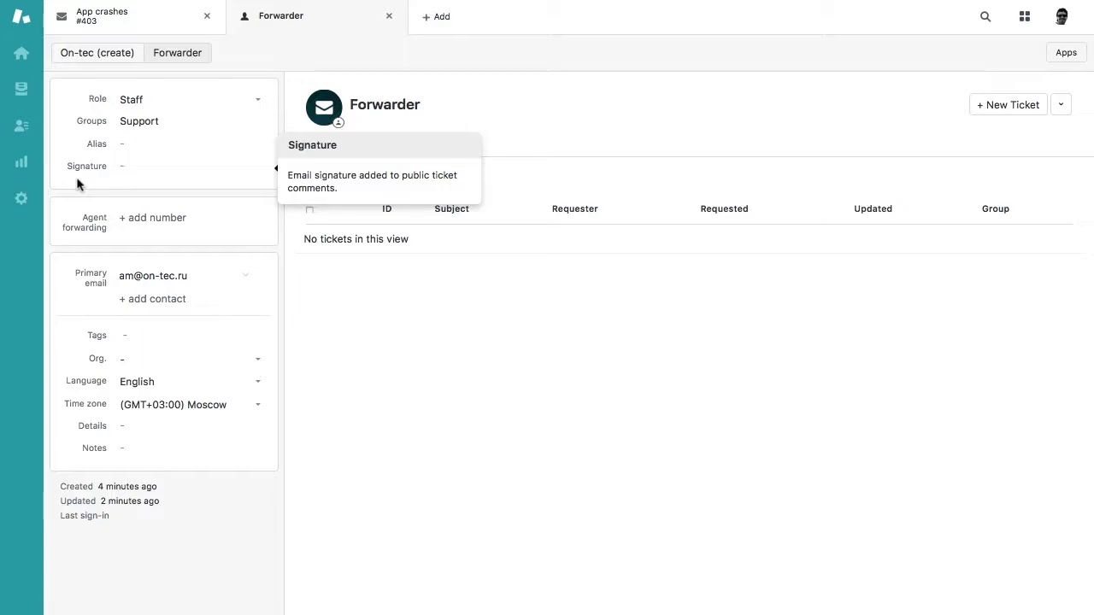
pyautogui.click(23, 202)
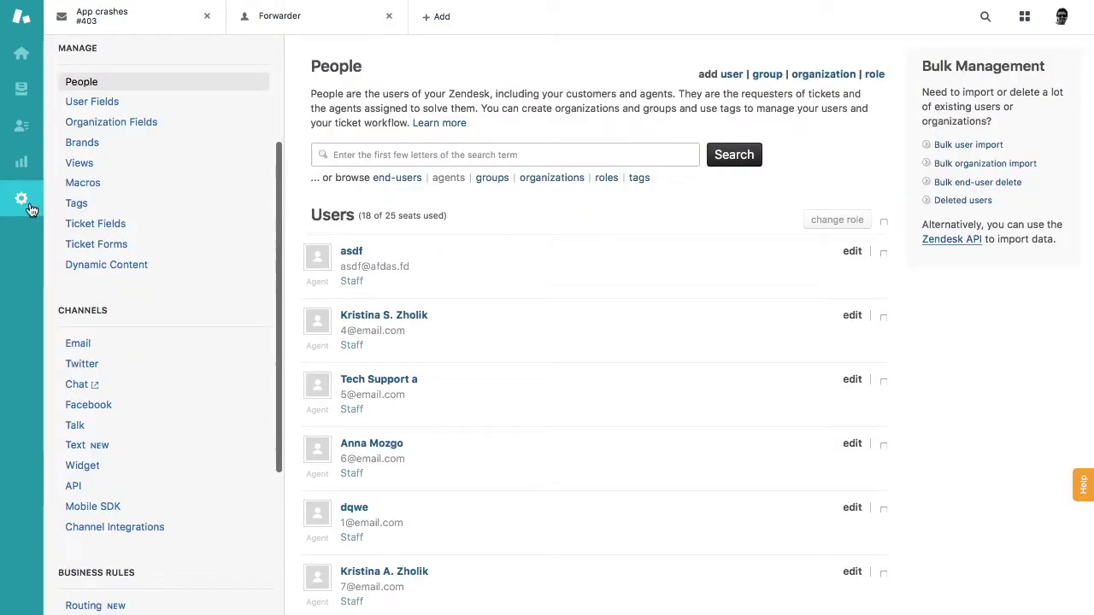
pyautogui.scroll(-2, 162, 444)
pyautogui.scroll(-5, 163, 445)
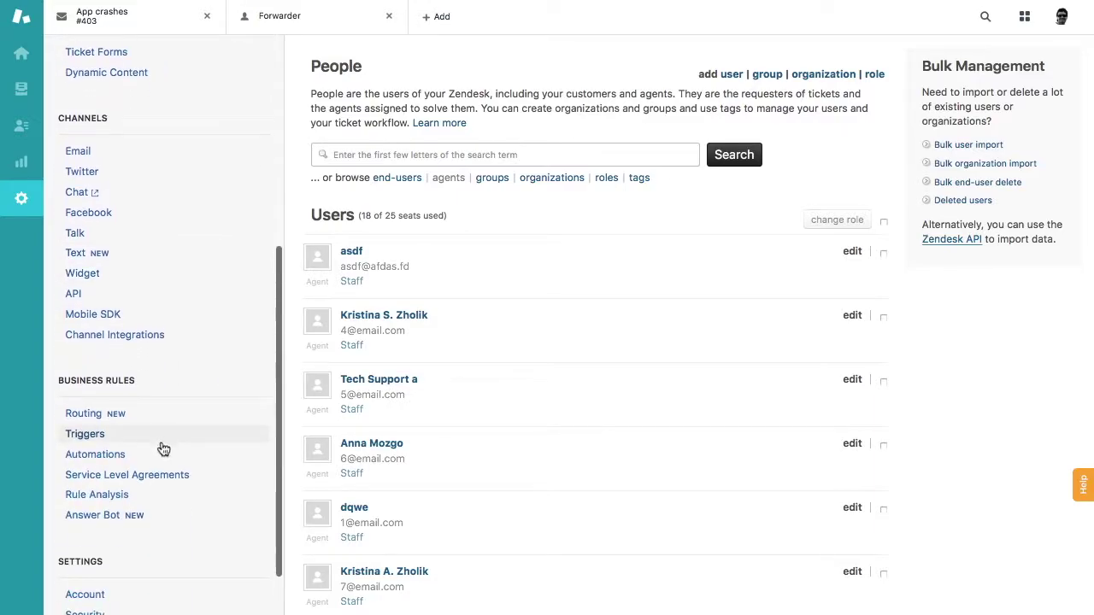
pyautogui.scroll(1, 162, 440)
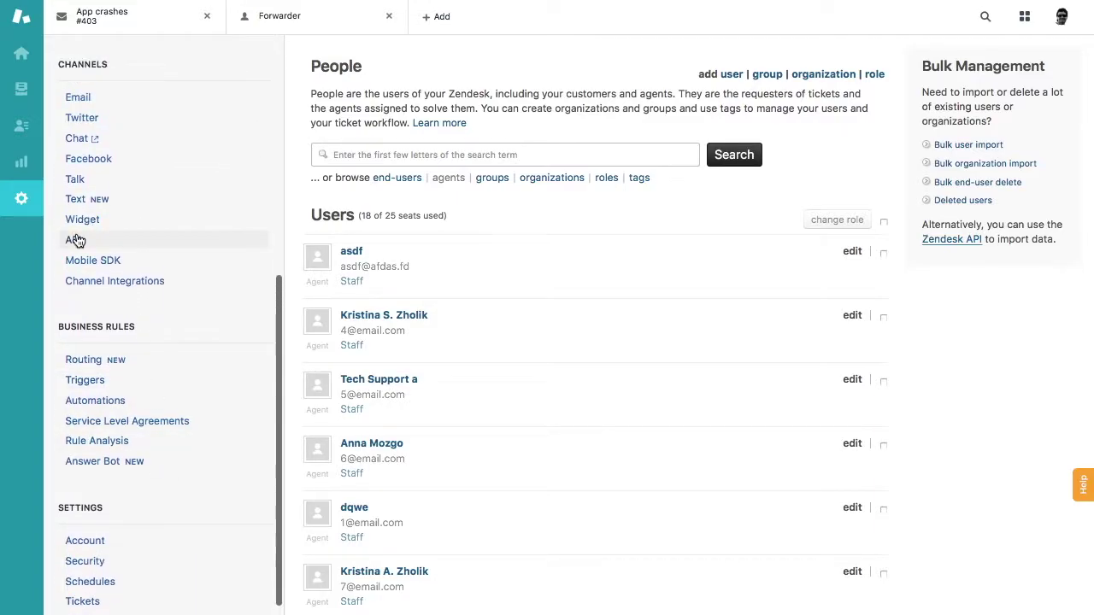
pyautogui.click(75, 239)
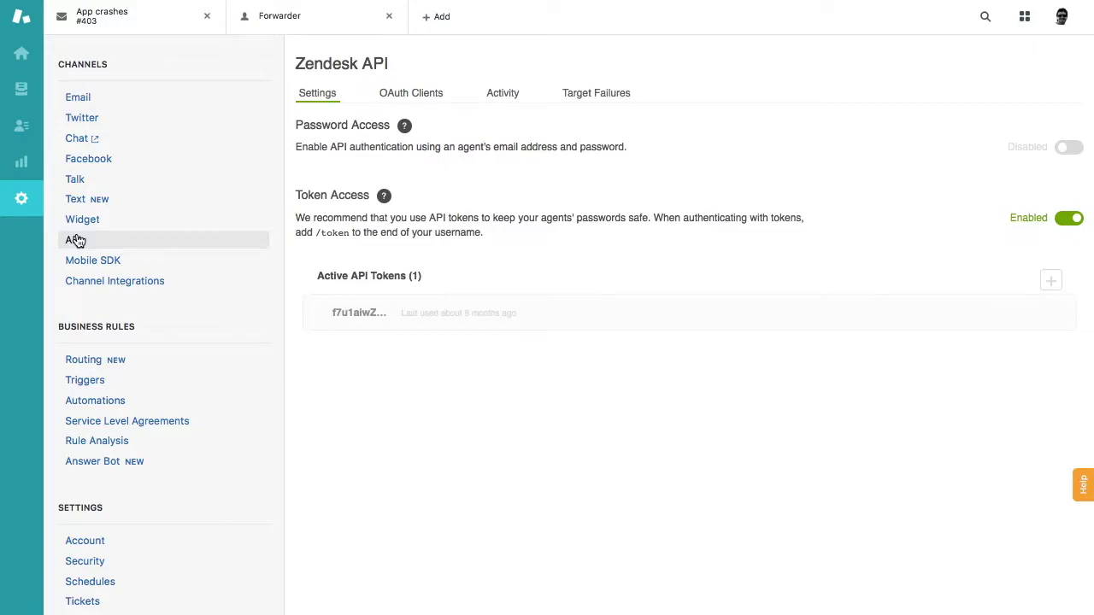
pyautogui.click(1050, 285)
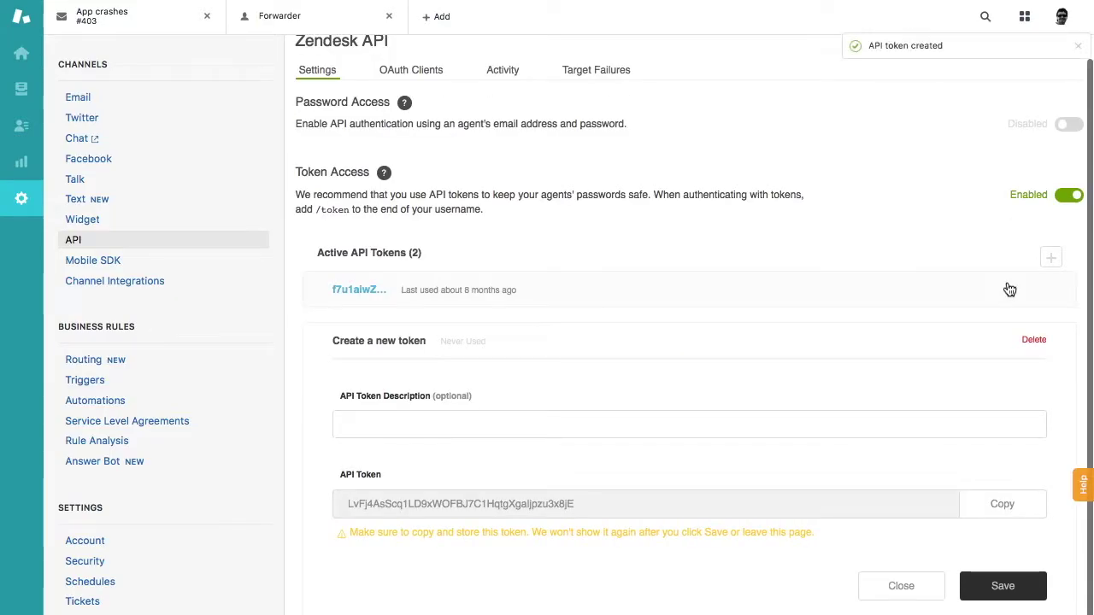
# Copy the new API token and save it as the second active token
pyautogui.click(1013, 506)
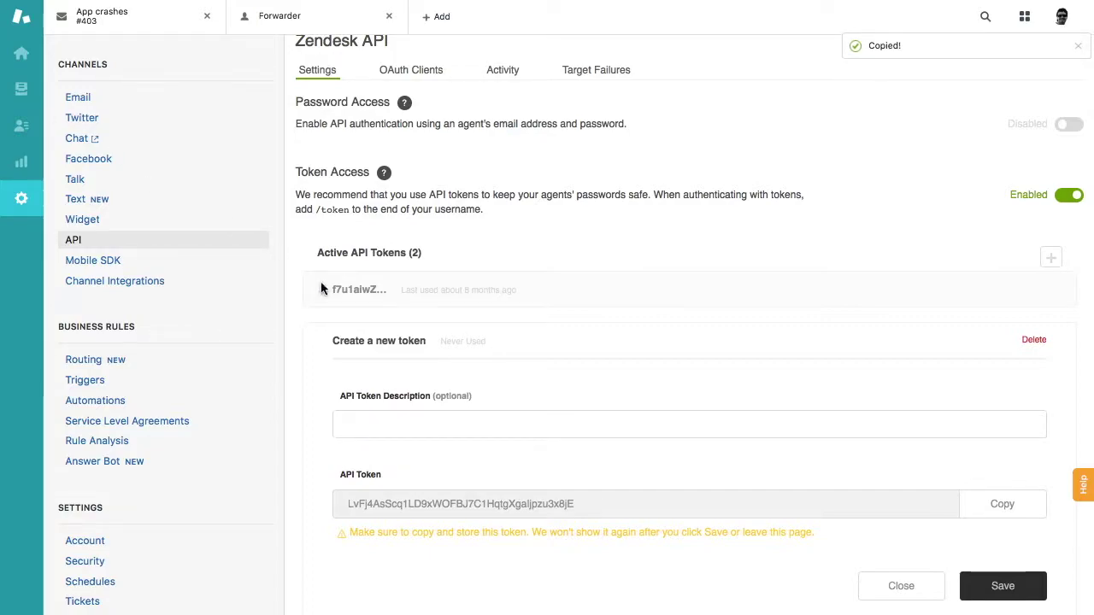
pyautogui.click(1006, 591)
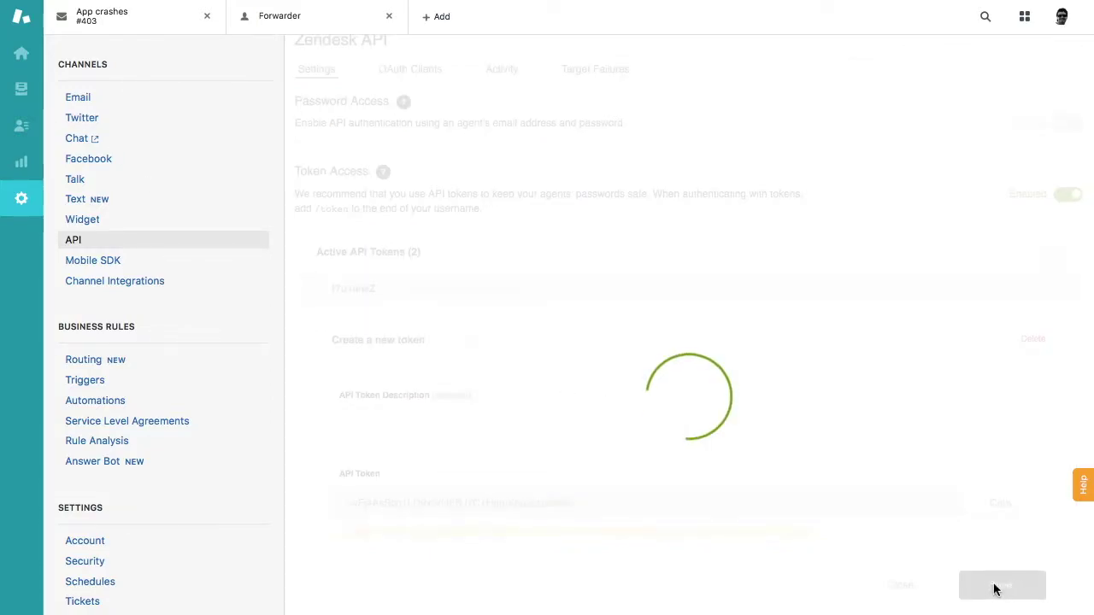
pyautogui.scroll(10, 122, 182)
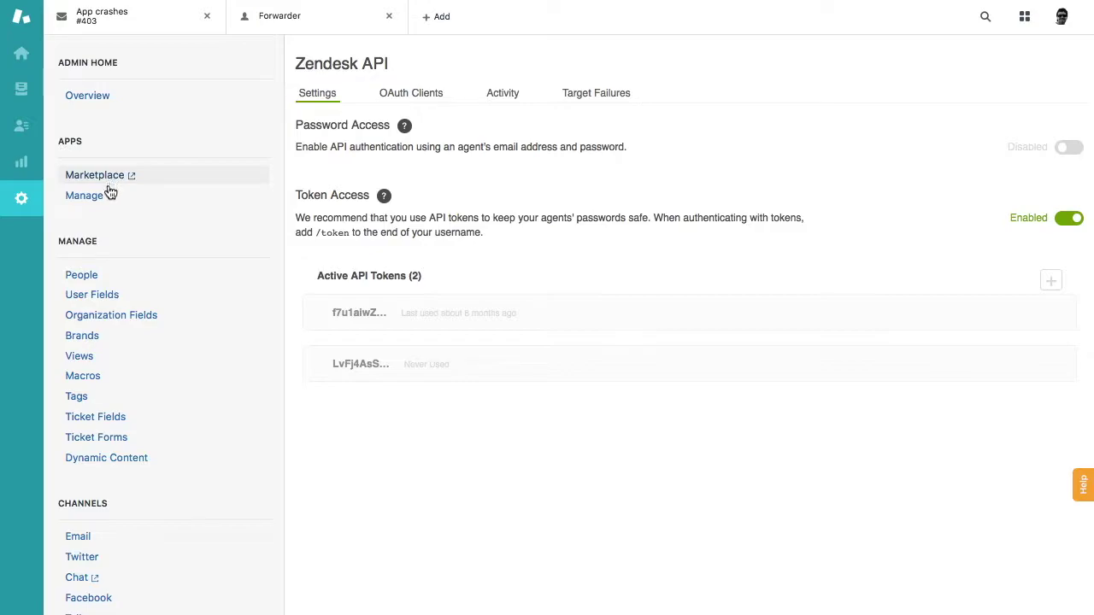
# From Apps > Manage, bring up the Forwarder app's Installation form
pyautogui.click(110, 198)
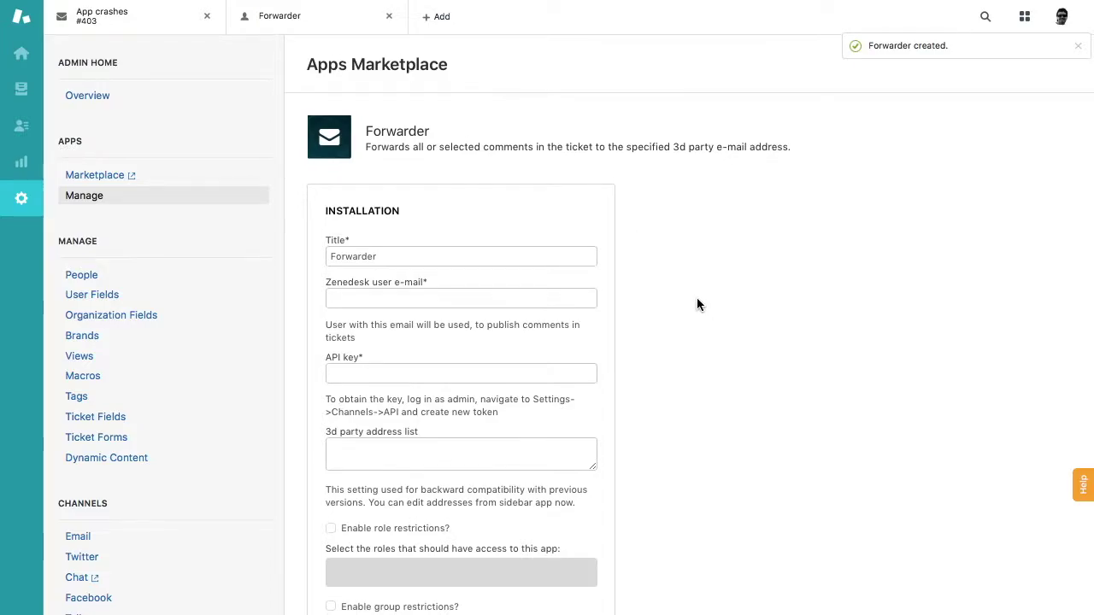
pyautogui.scroll(-2, 697, 298)
pyautogui.scroll(1, 696, 305)
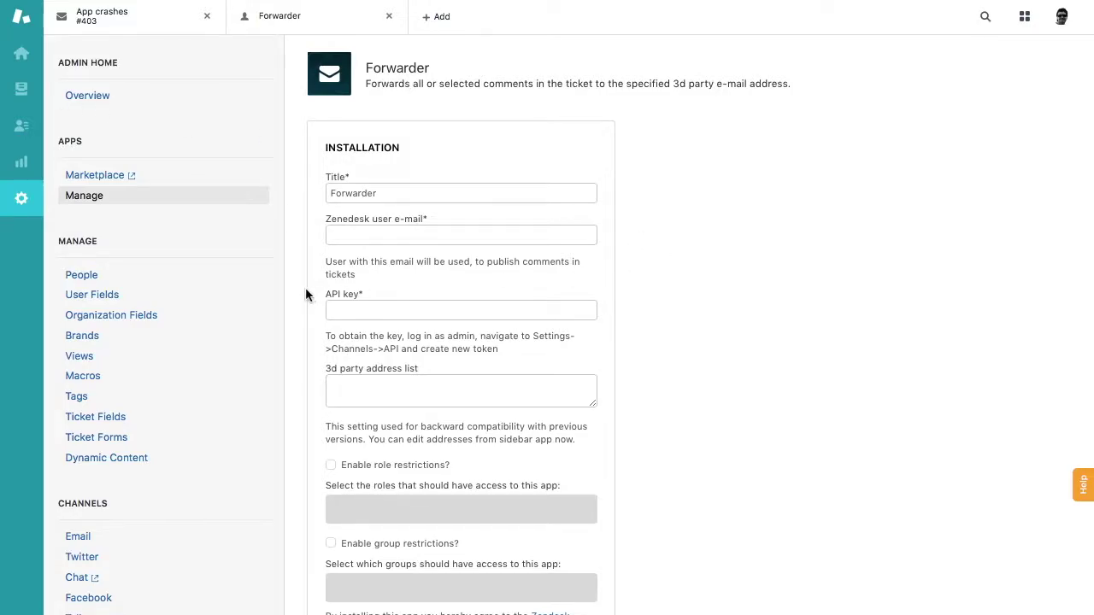
# Paste the copied API token into the Forwarder installation's API key field
pyautogui.click(364, 312)
pyautogui.hotkey('ctrl', 'v')
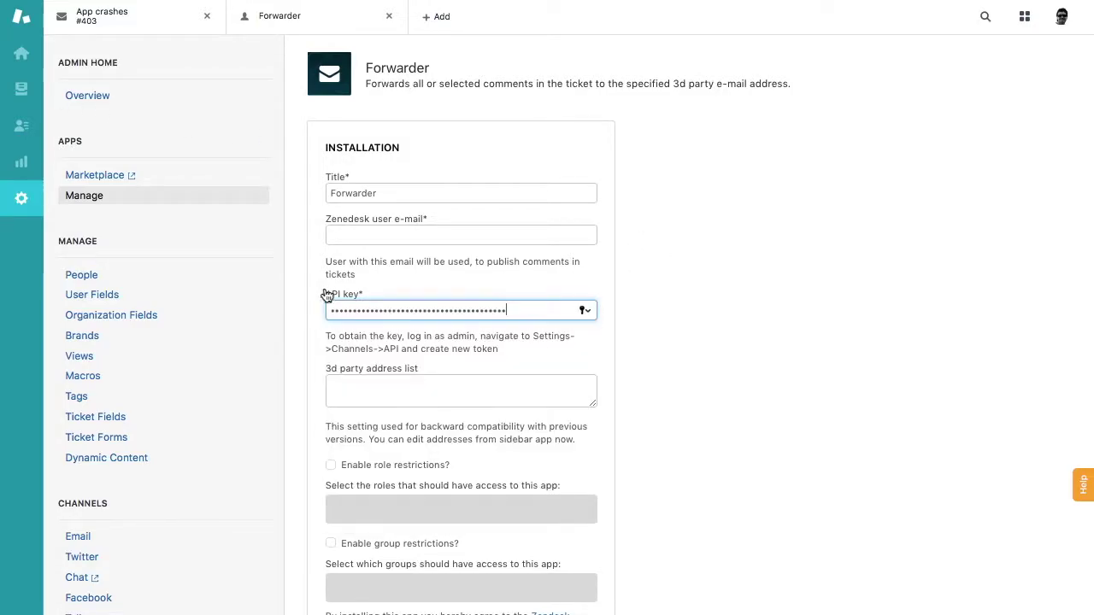
pyautogui.click(704, 291)
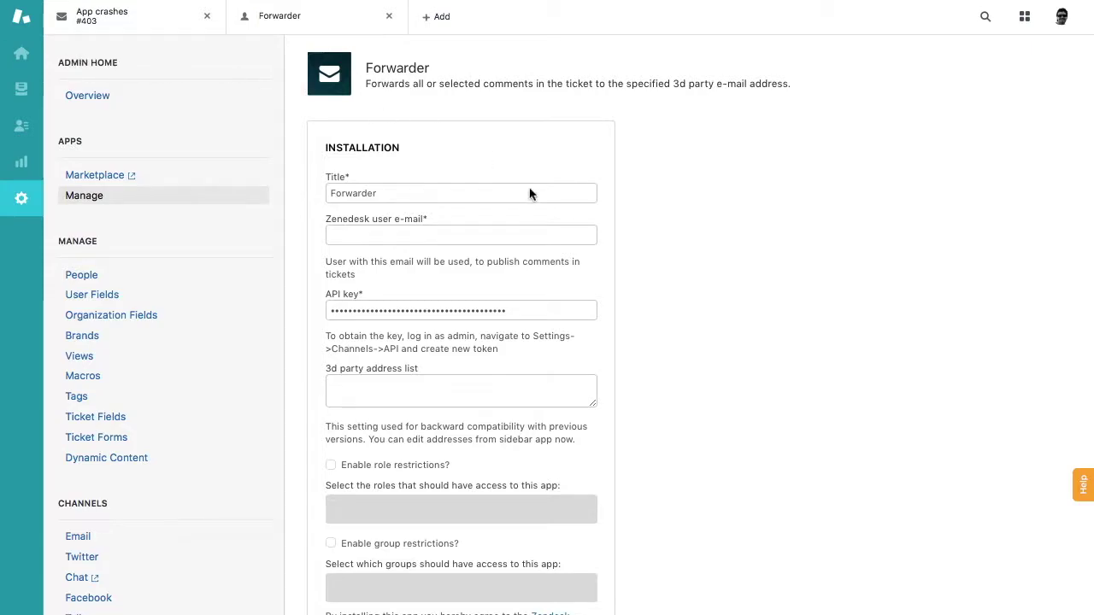
# Enter the agent's e-mail address in the Zendesk user e-mail field
pyautogui.click(407, 232)
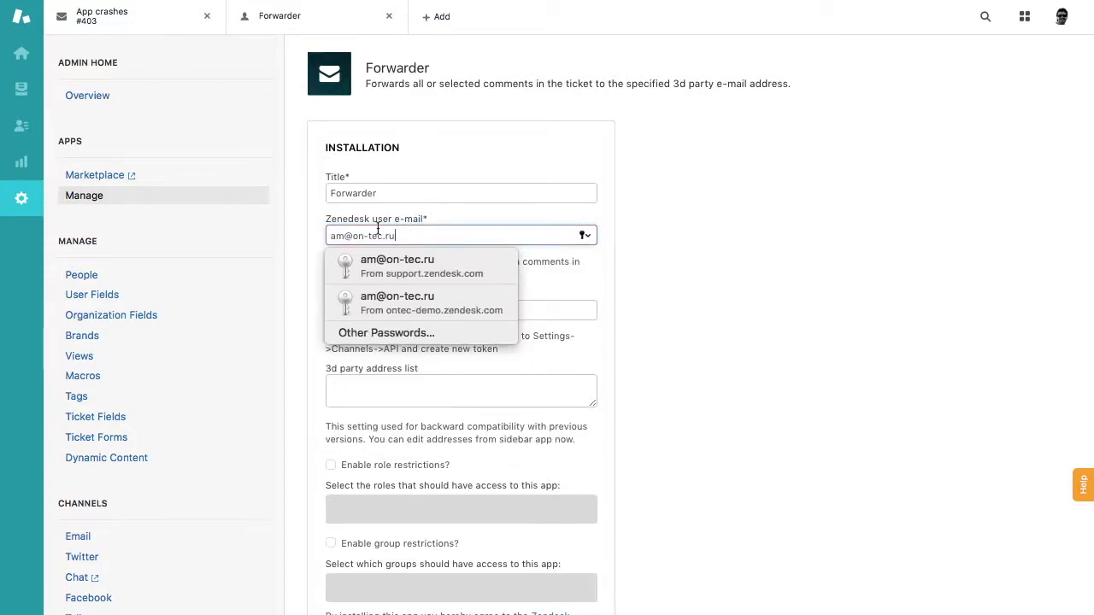
pyautogui.press('Return')
# Install and confirm the Forwarder app, declining the browser's offer to save the password
pyautogui.scroll(-2, 633, 288)
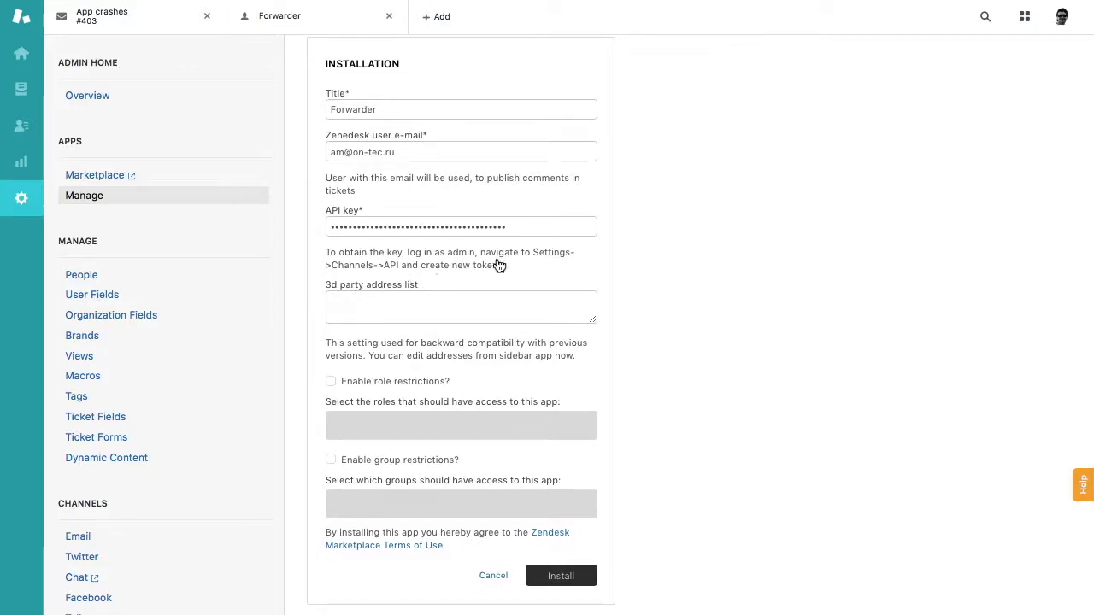
pyautogui.scroll(1, 427, 320)
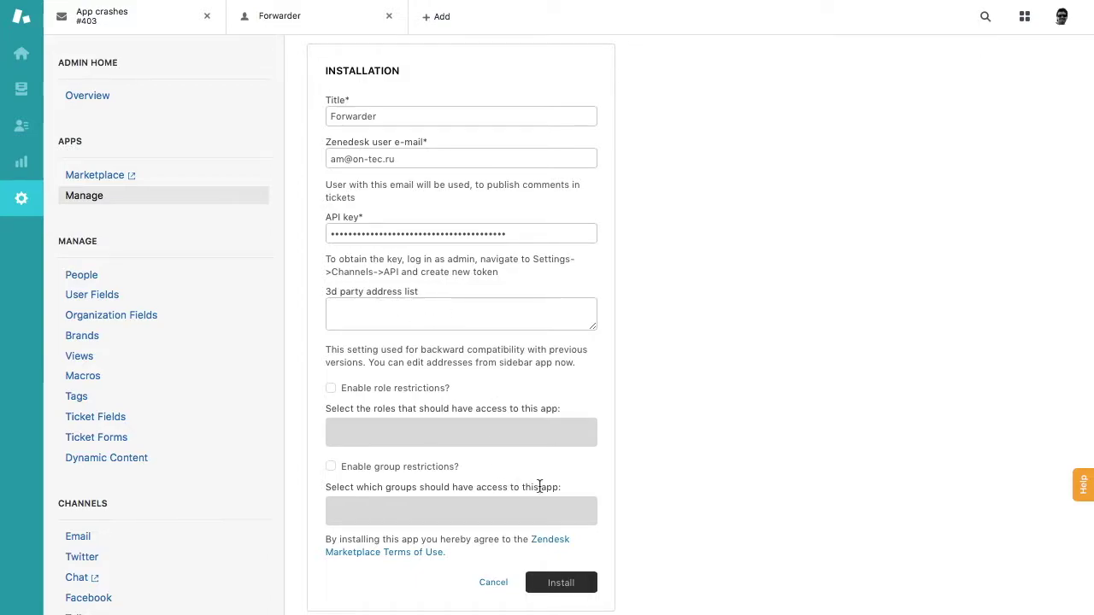
pyautogui.click(564, 585)
pyautogui.click(569, 584)
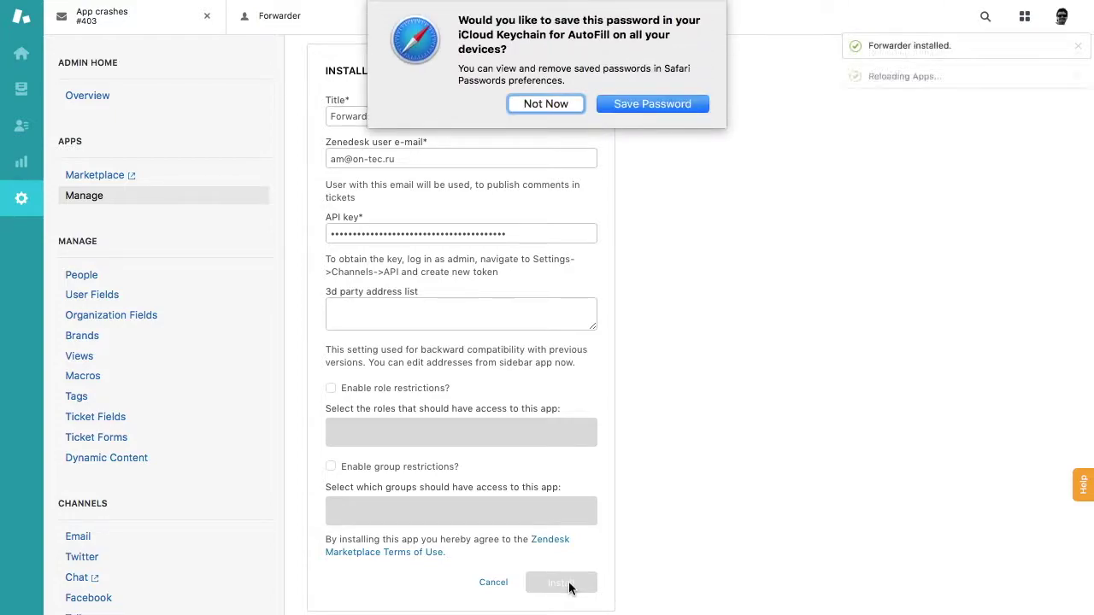
pyautogui.click(554, 103)
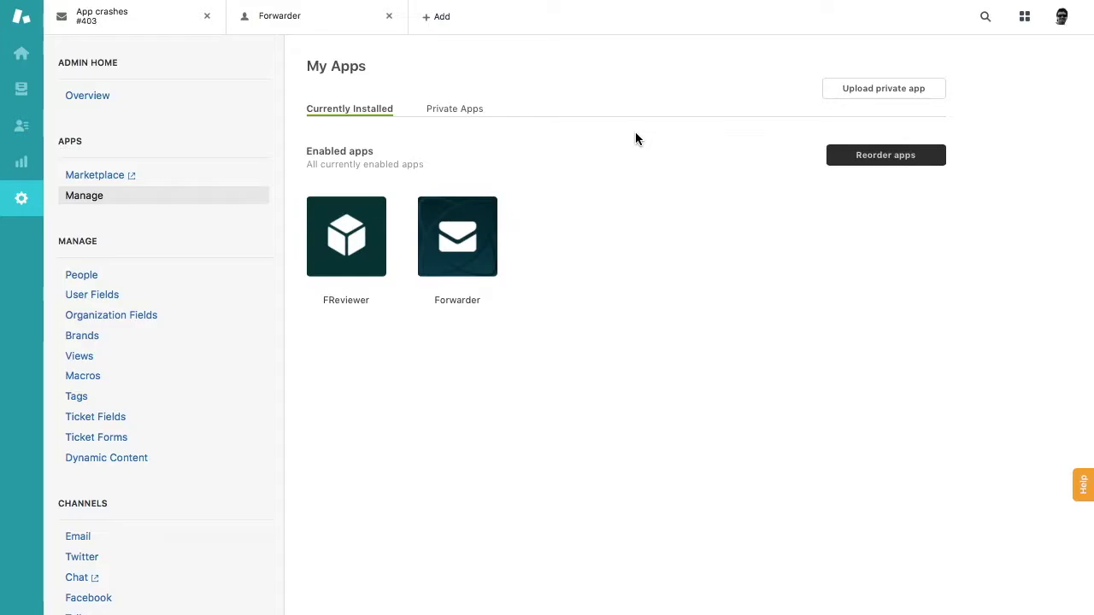
# Open ticket #403 'App crashes' from the unsolved tickets view
pyautogui.click(17, 88)
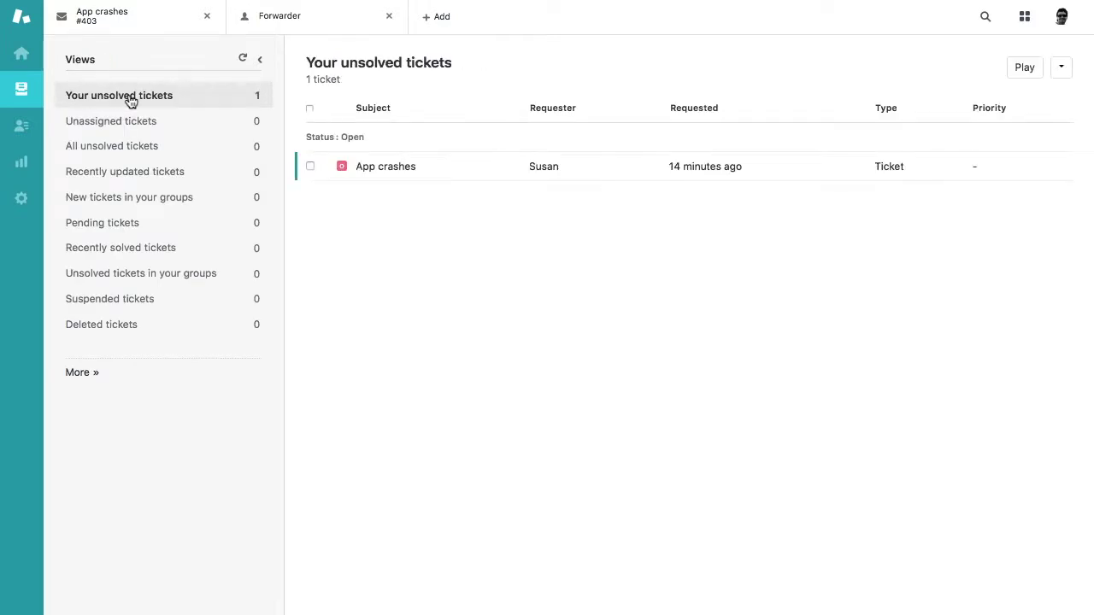
pyautogui.click(408, 165)
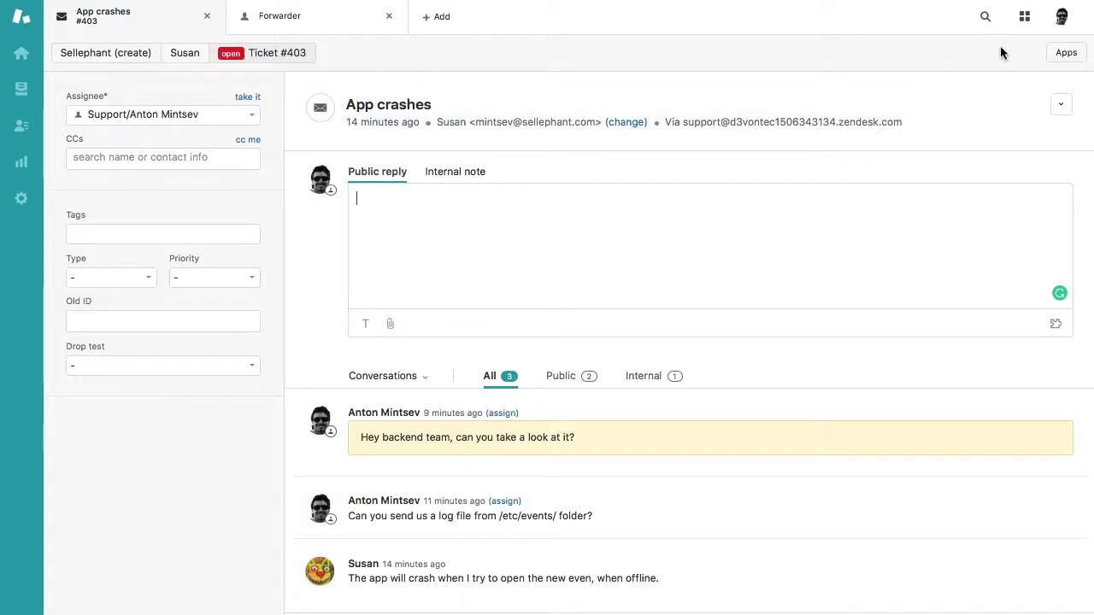
# Add the external contact's e-mail as a Forwarder recipient, keeping all comments selected for forwarding
pyautogui.click(1066, 54)
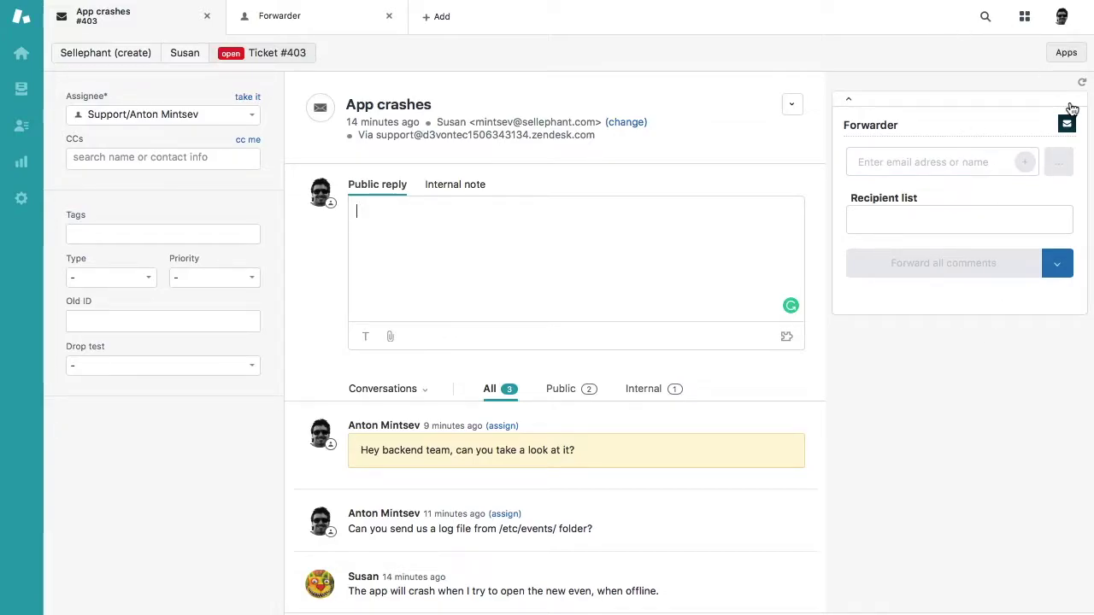
pyautogui.click(868, 167)
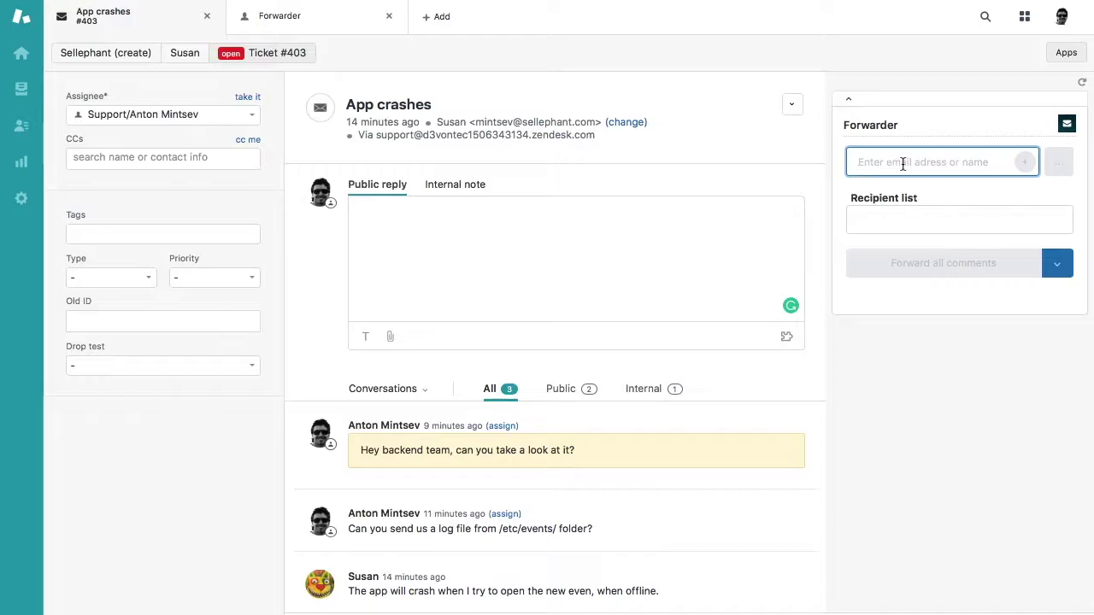
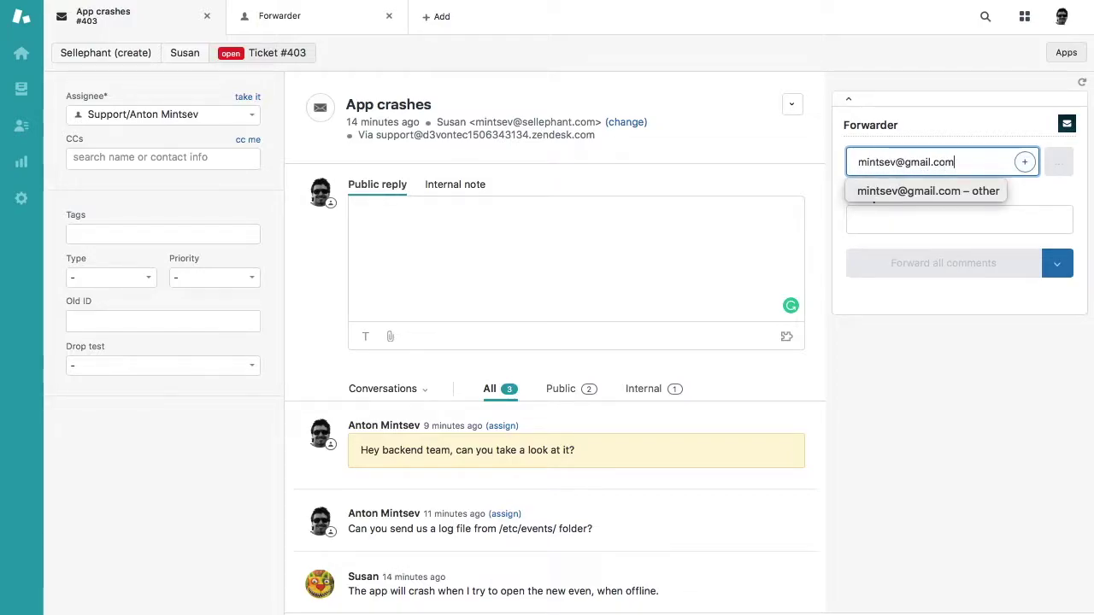
pyautogui.click(1025, 162)
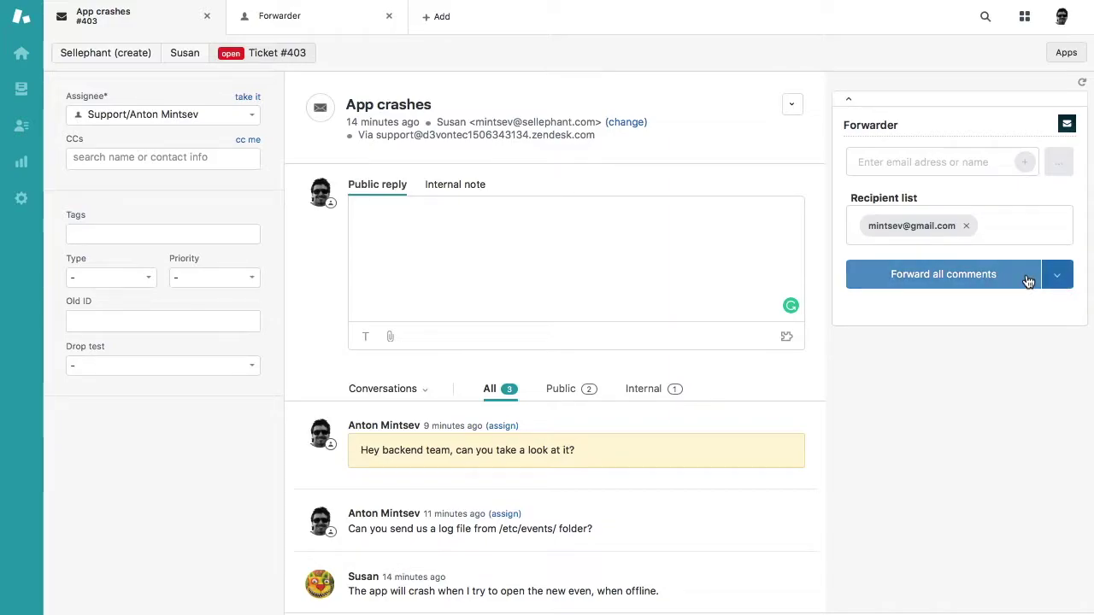
pyautogui.click(1061, 279)
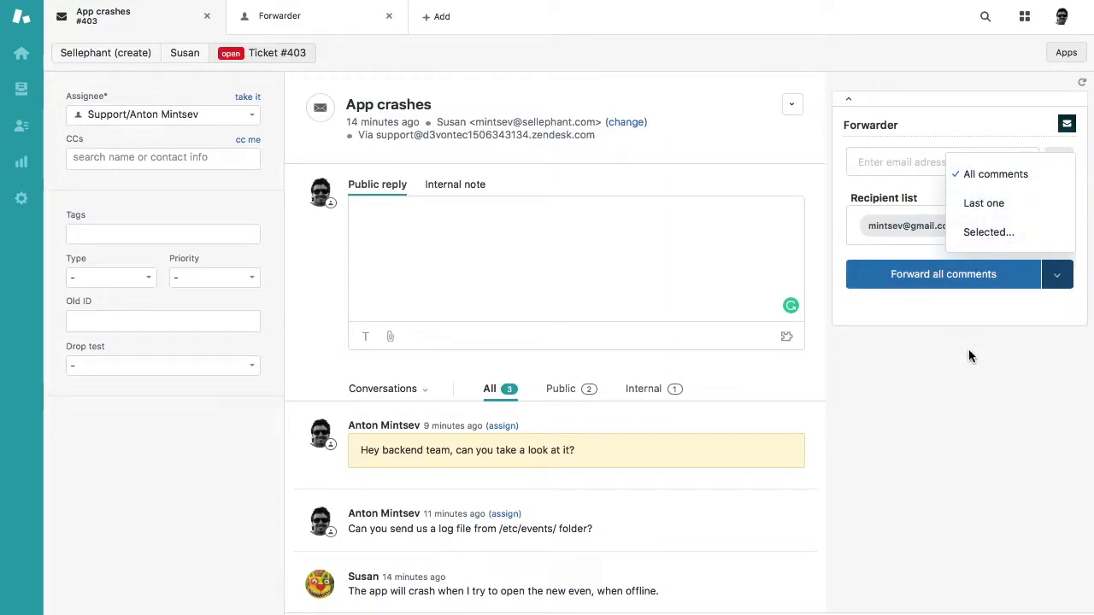
pyautogui.click(1055, 282)
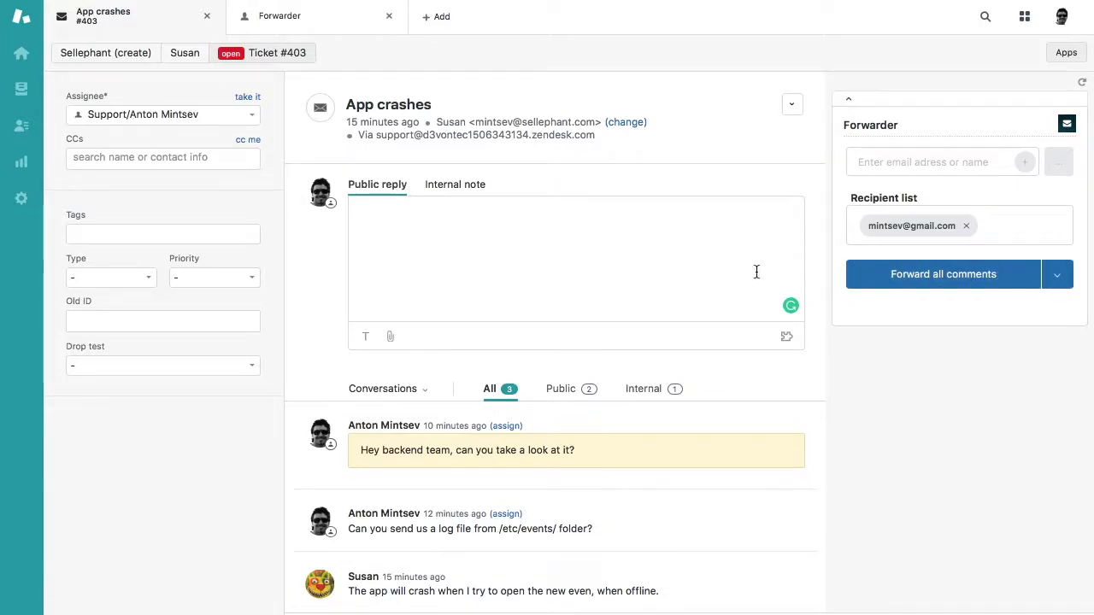
# Forward all of ticket #403's comments to the external recipient
pyautogui.click(963, 282)
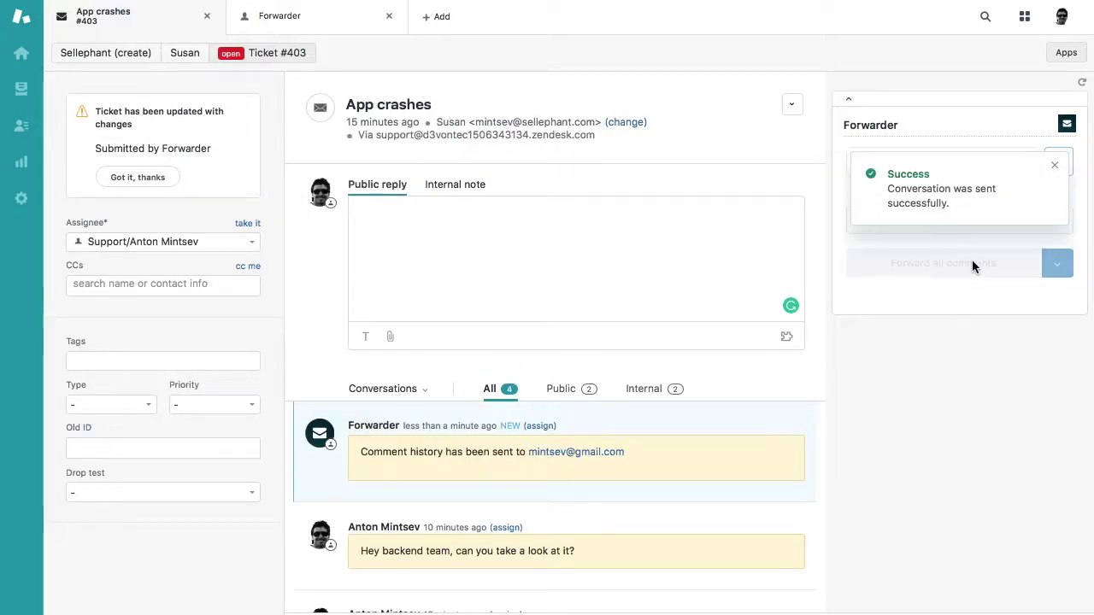
pyautogui.scroll(-2, 512, 420)
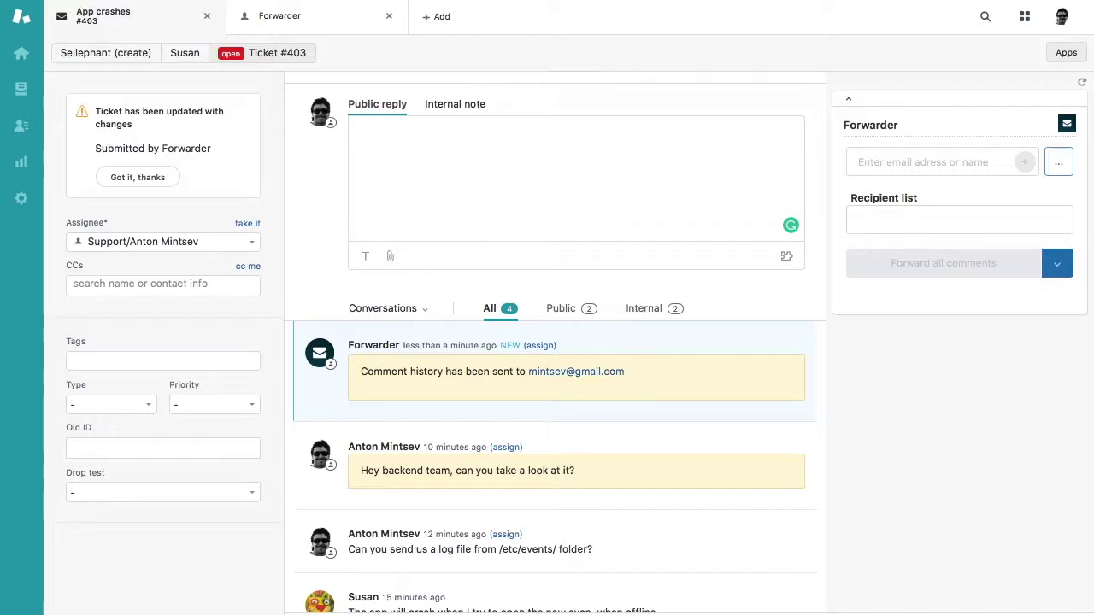
# Reply All to the 'FWD: App crashes' e-mail, creating a 'Re: App crashes' draft
pyautogui.click(376, 133)
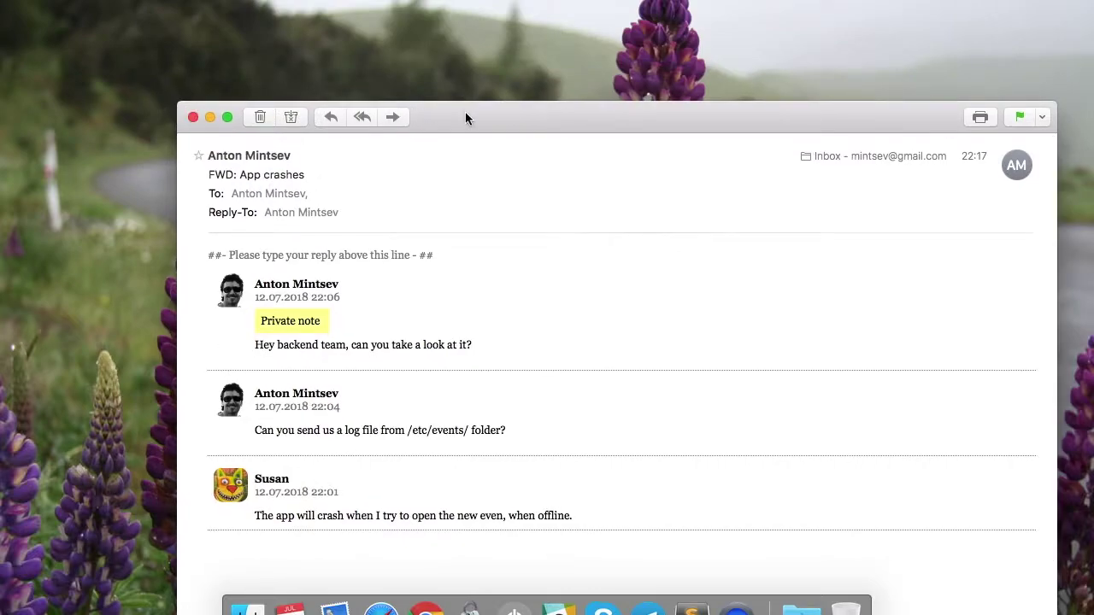
pyautogui.moveTo(465, 117); pyautogui.dragTo(481, 49)
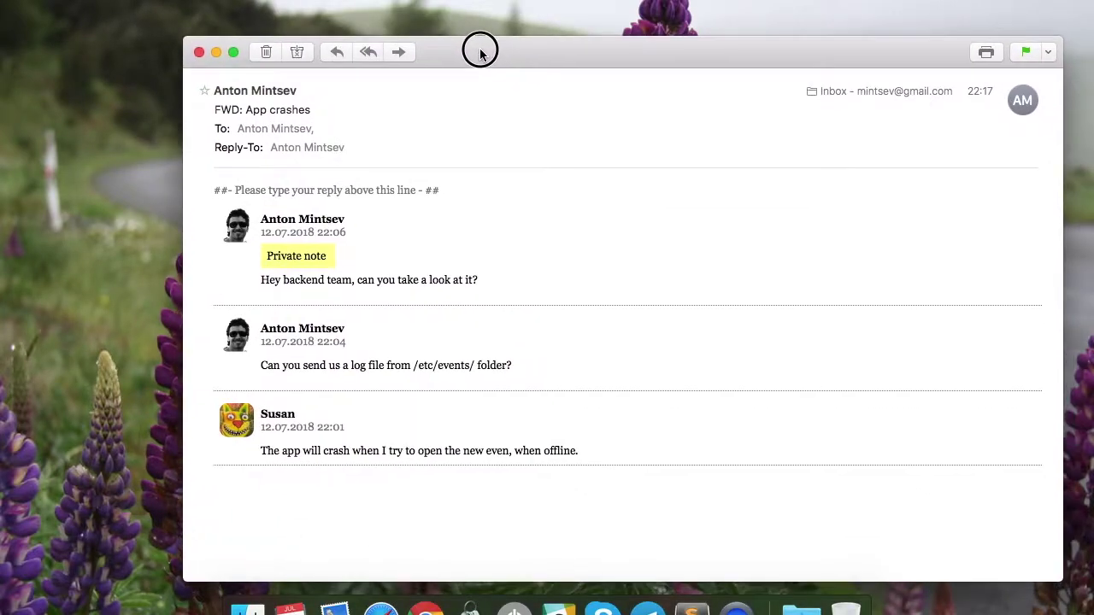
pyautogui.click(367, 51)
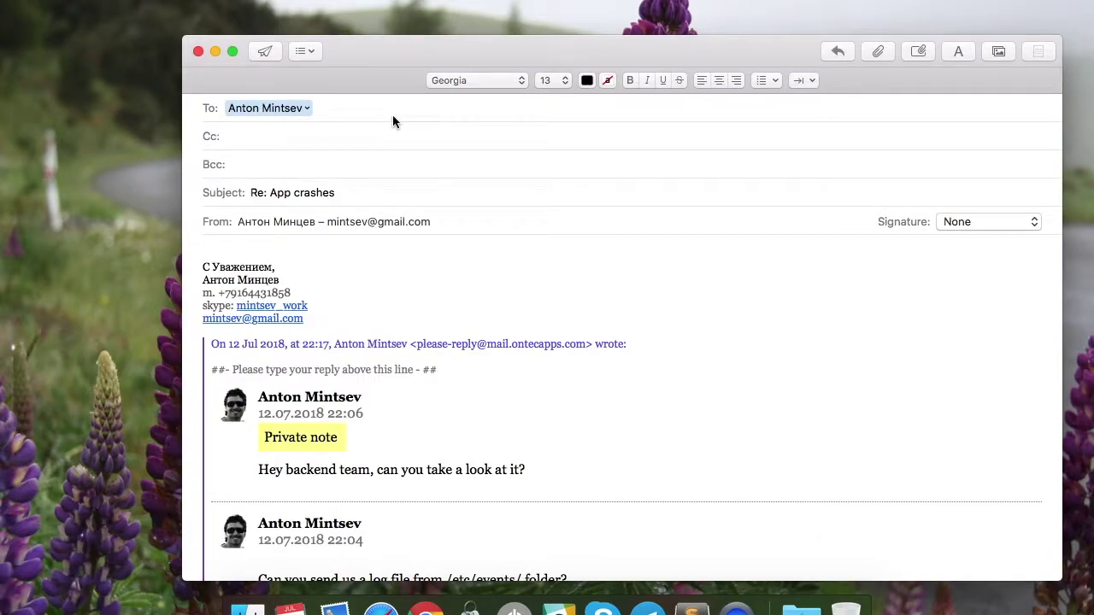
# Remove the signature and attribution lines, then send the reply reading 'Got it!'
pyautogui.moveTo(627, 343)
pyautogui.mouseDown()
pyautogui.moveTo(203, 285)
pyautogui.moveTo(165, 222)
pyautogui.mouseUp()
pyautogui.press('BackSpace')
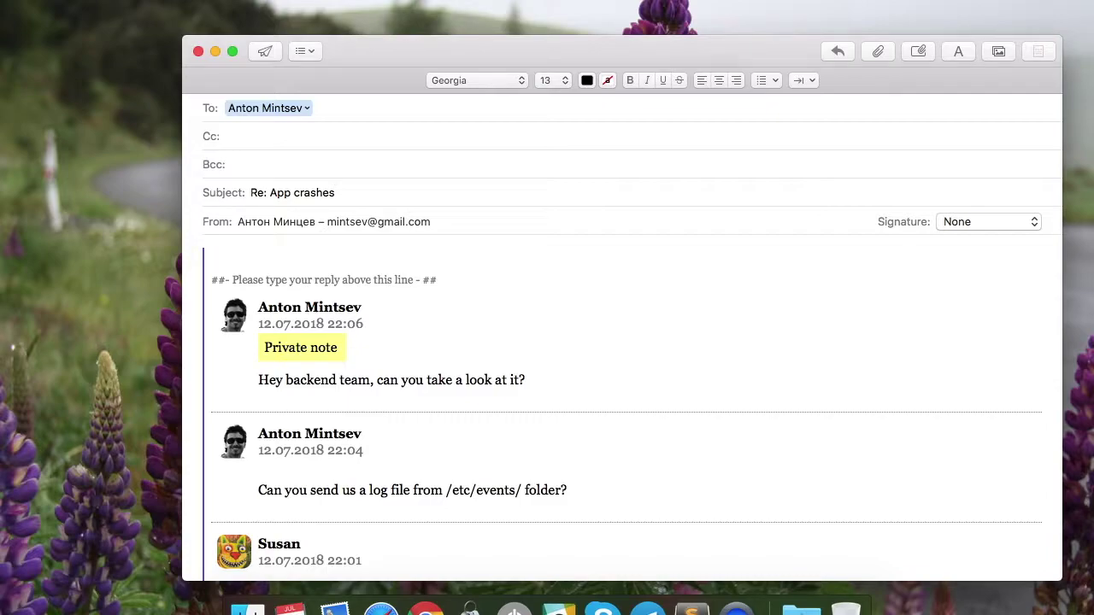
pyautogui.write('Got it!')
pyautogui.press('Return')
pyautogui.click(266, 52)
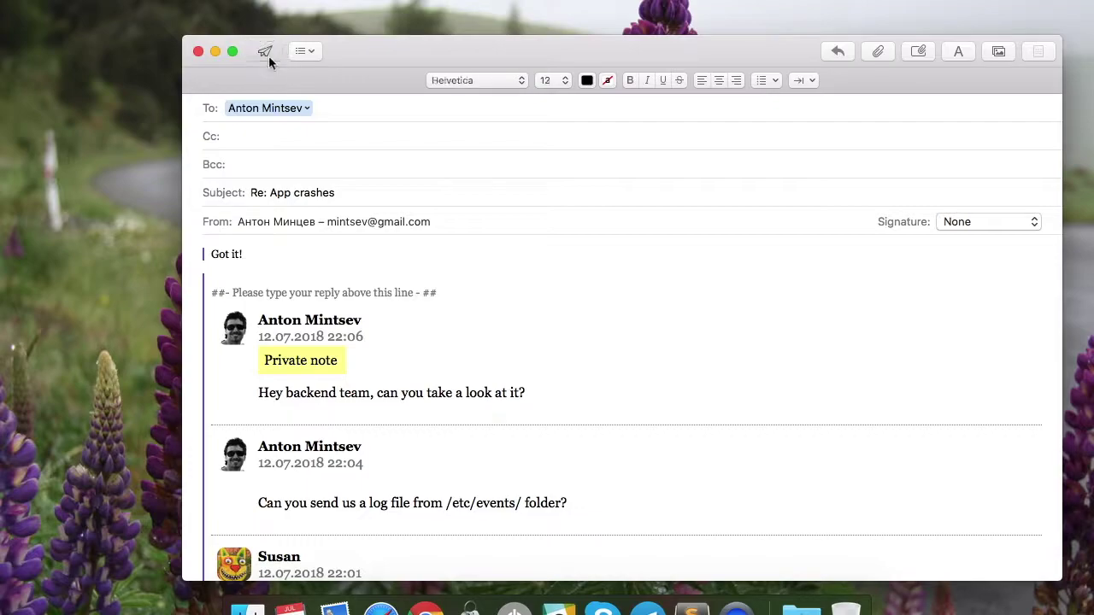